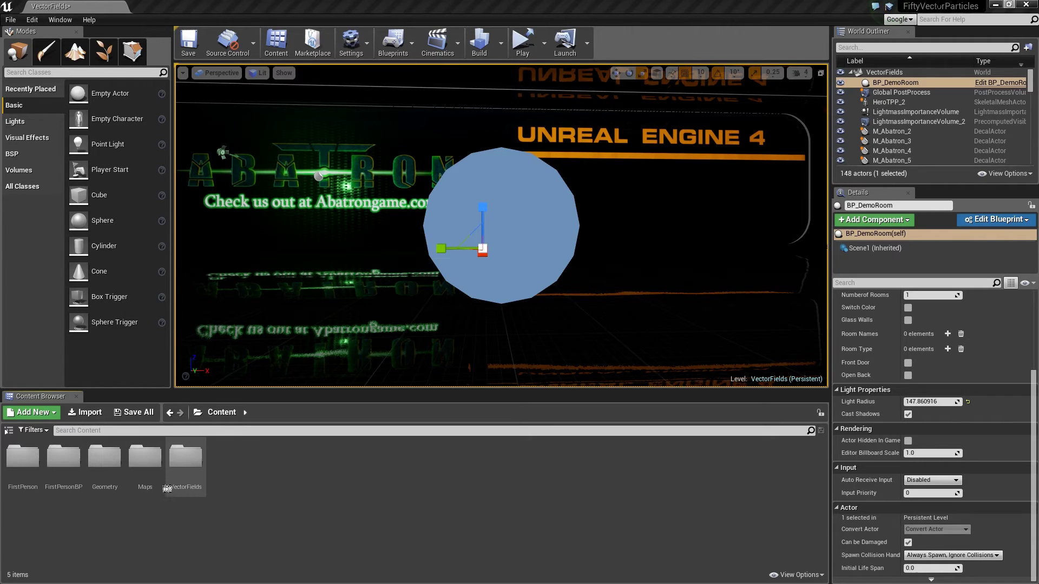
Open the VectorFields folder in the Content Browser and select its Particles subfolder
click(105, 461)
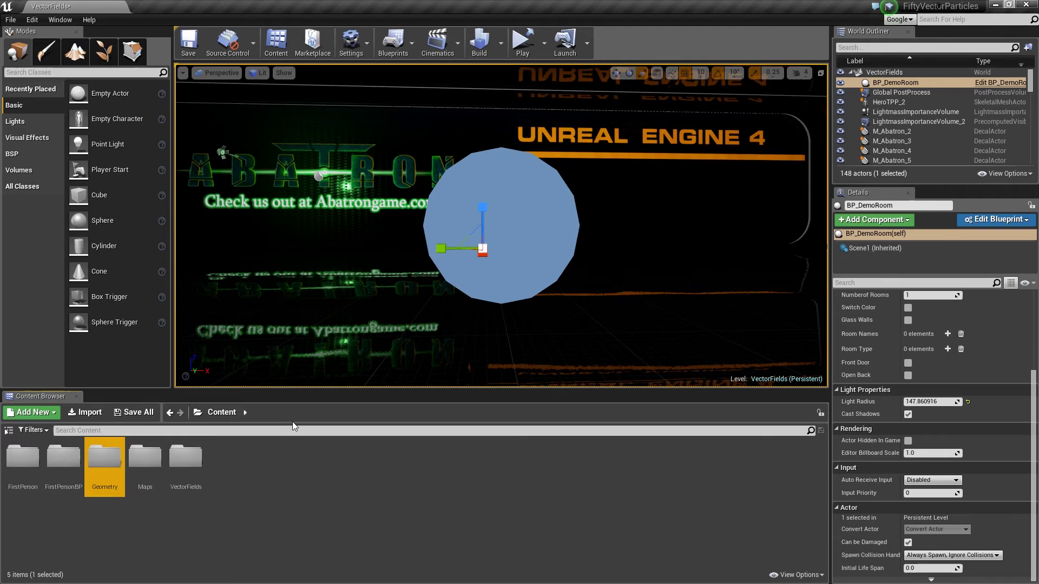
click(239, 475)
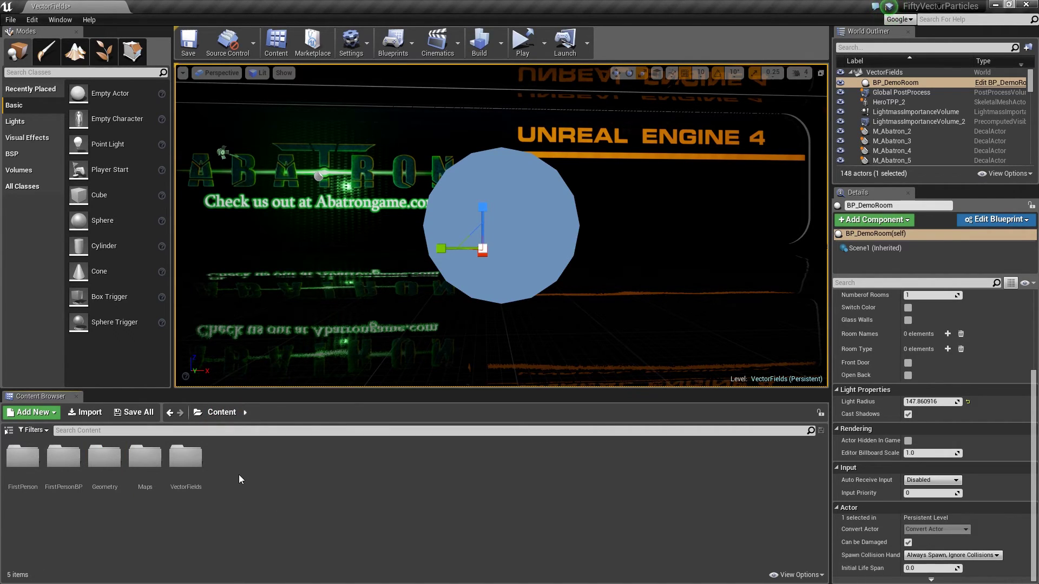
double_click(184, 460)
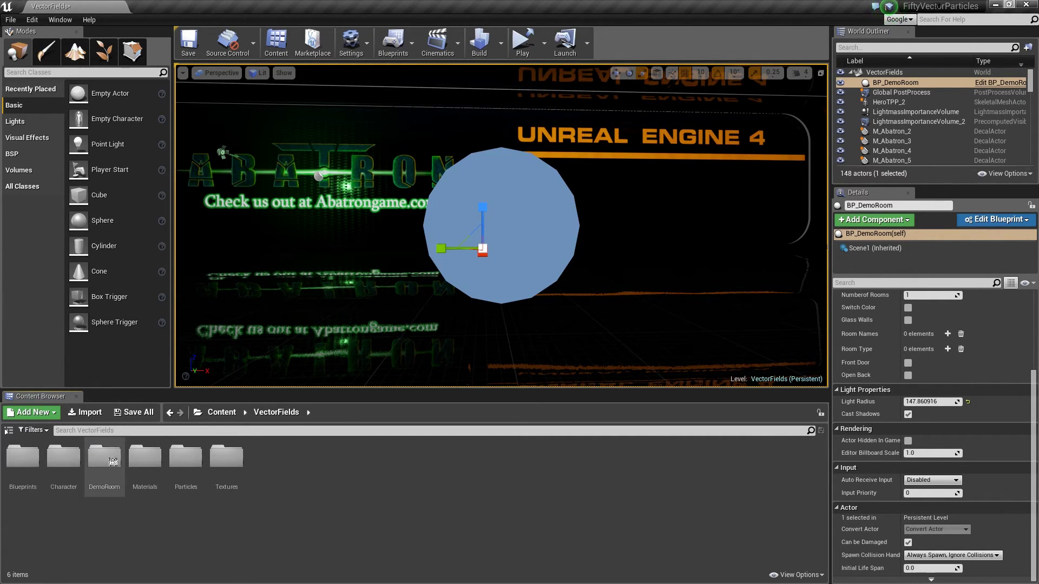
click(195, 459)
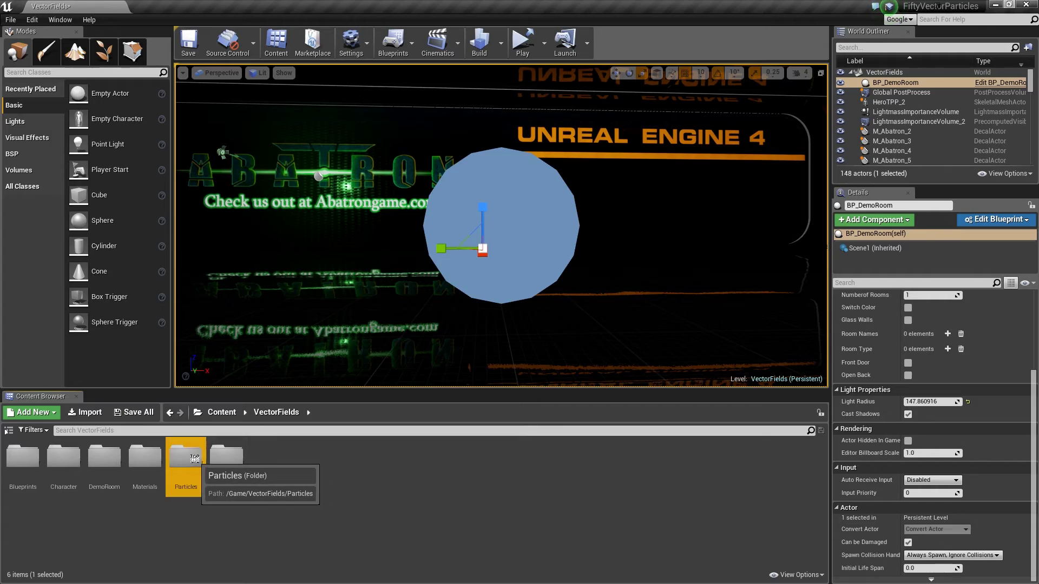
Open the Particles folder and drop P_Interdimensional into the level facing displays 2.1–2.3
double_click(195, 458)
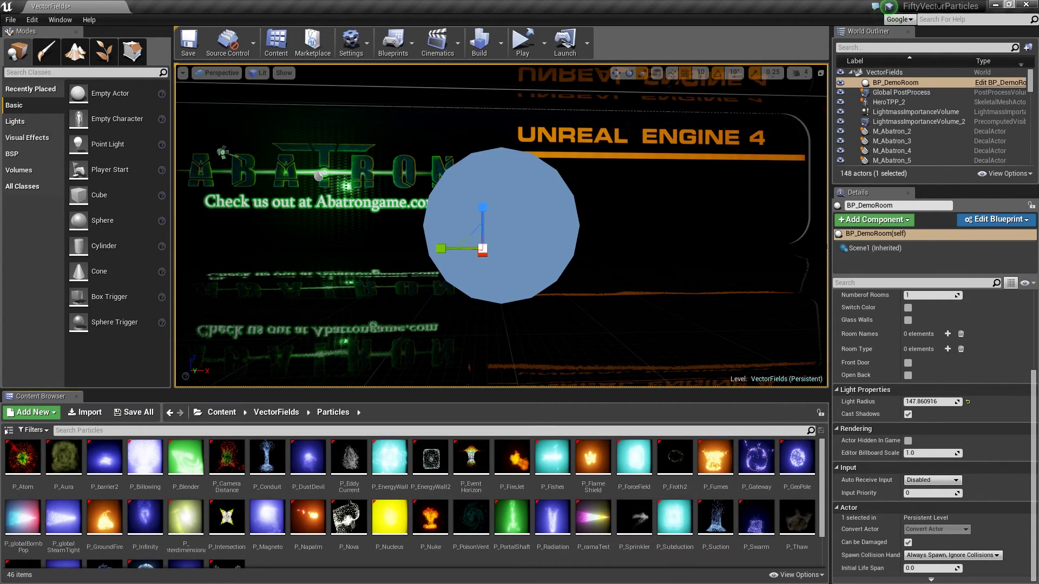
right_drag(501, 224, 690, 225)
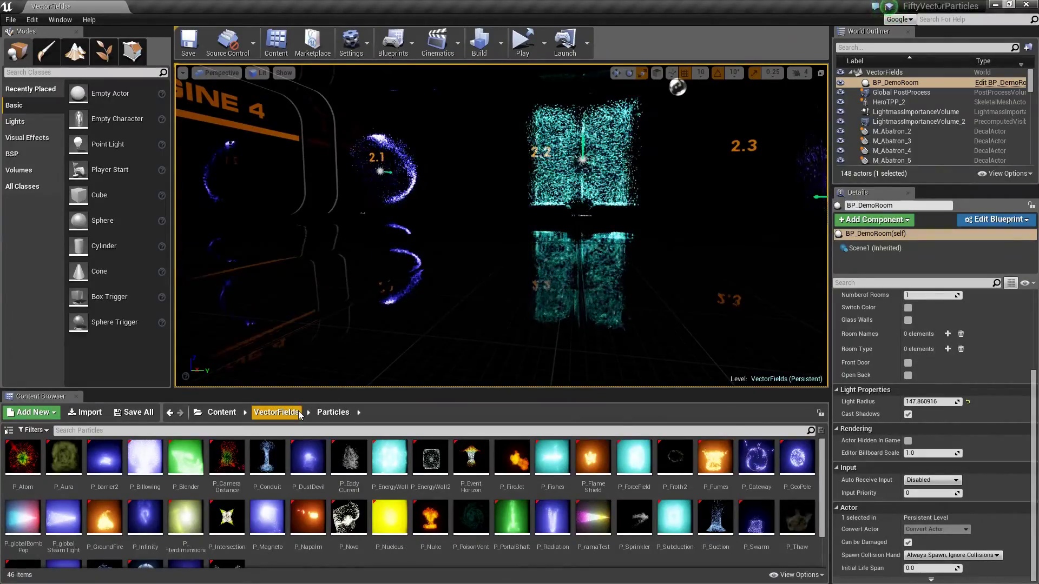
drag(185, 517, 425, 331)
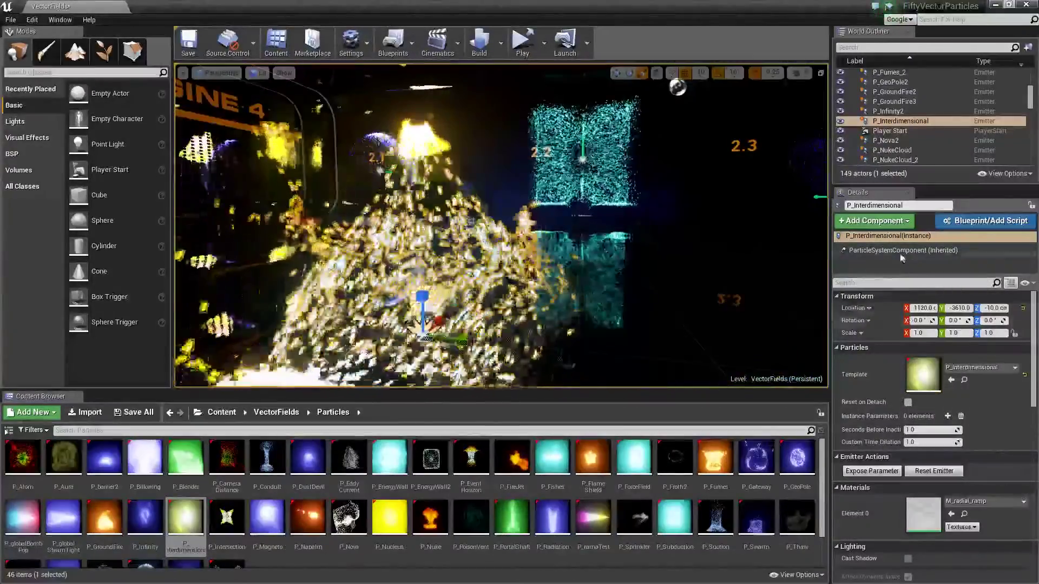
Slow the placed P_Interdimensional emitter to a Custom Time Dilation of 0.1
click(887, 236)
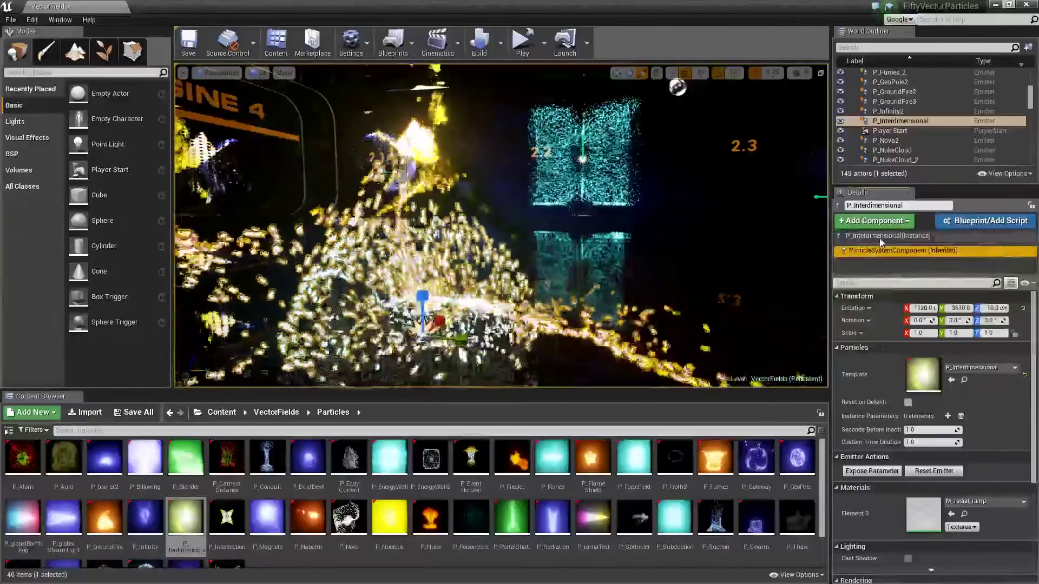
scroll(891, 419, down, 5)
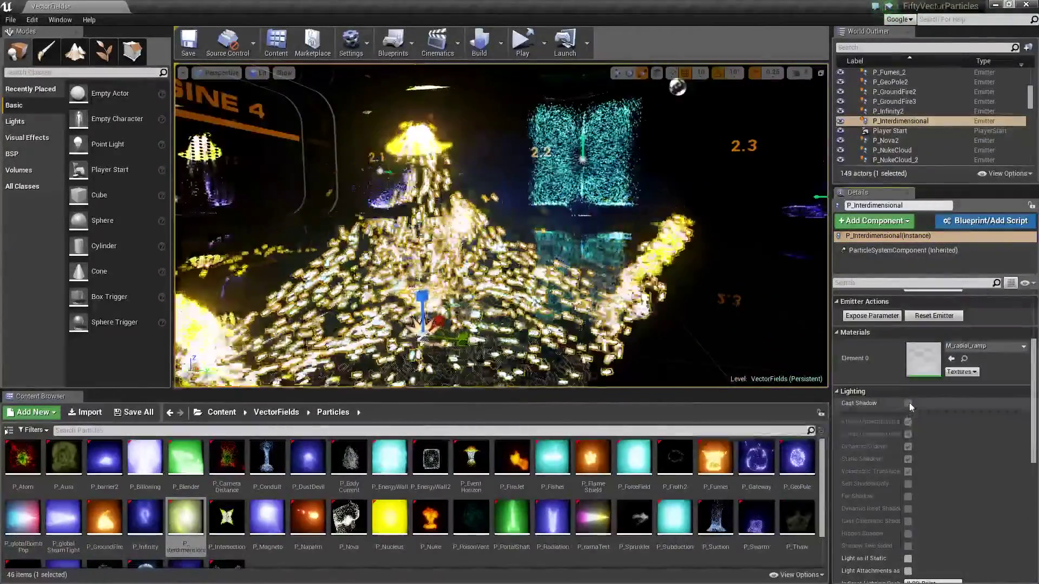
scroll(909, 452, up, 3)
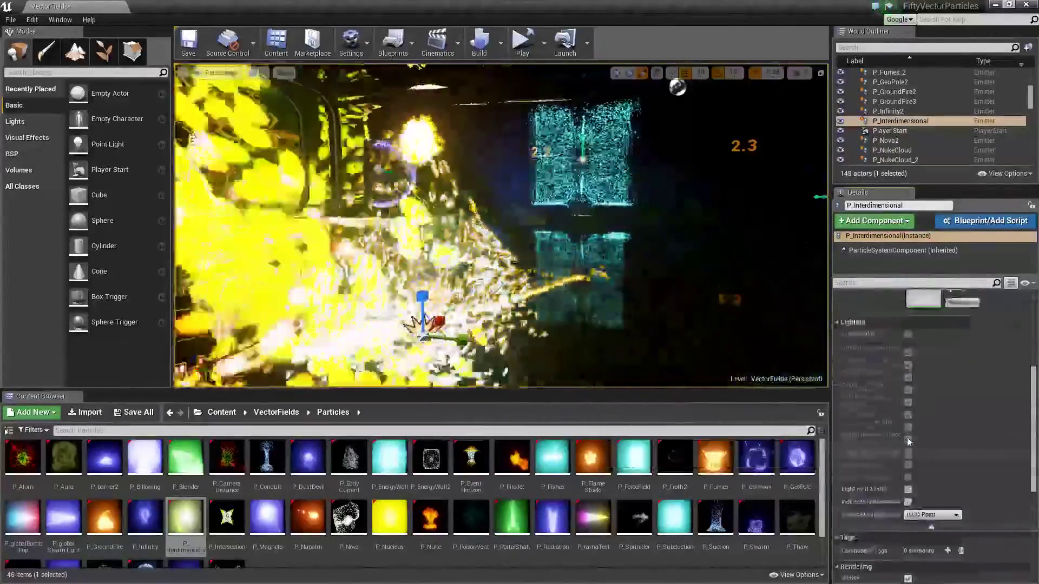
scroll(907, 442, up, 4)
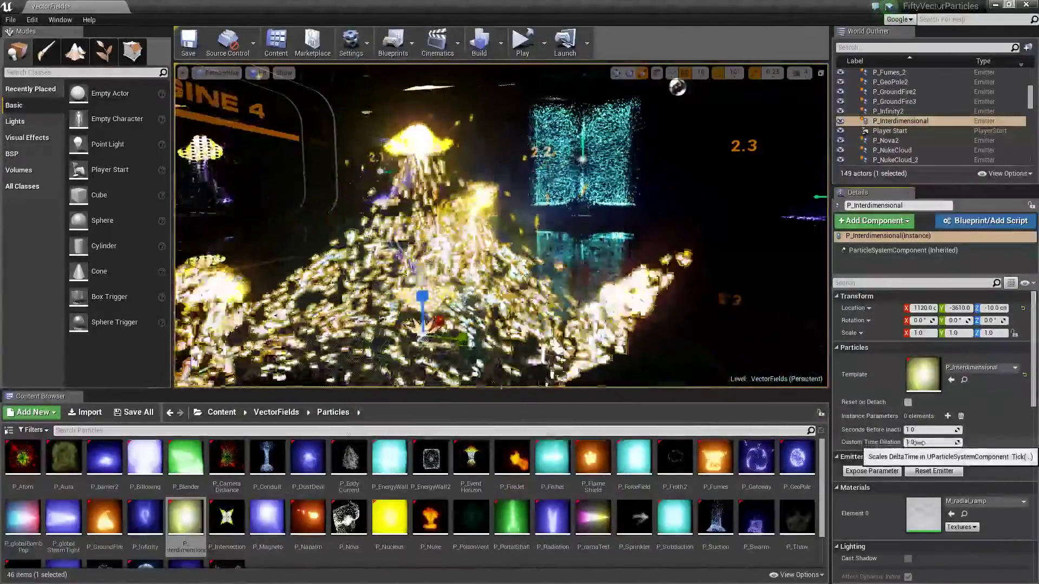
click(923, 443)
text(0.1)
key(Return)
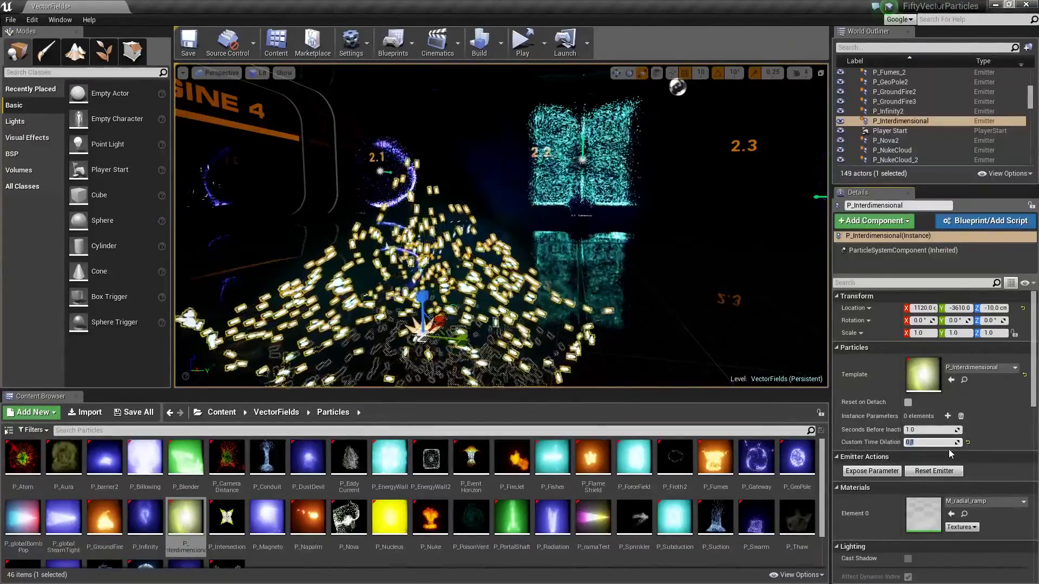
Restore Custom Time Dilation to 1.0 and open P_Interdimensional in the particle editor
text(1)
key(Return)
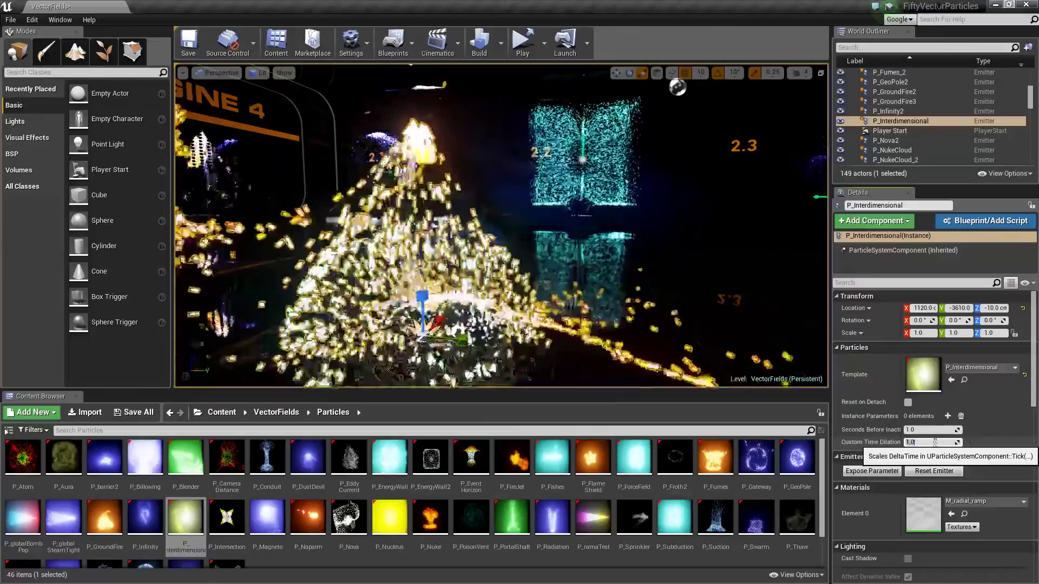
double_click(199, 524)
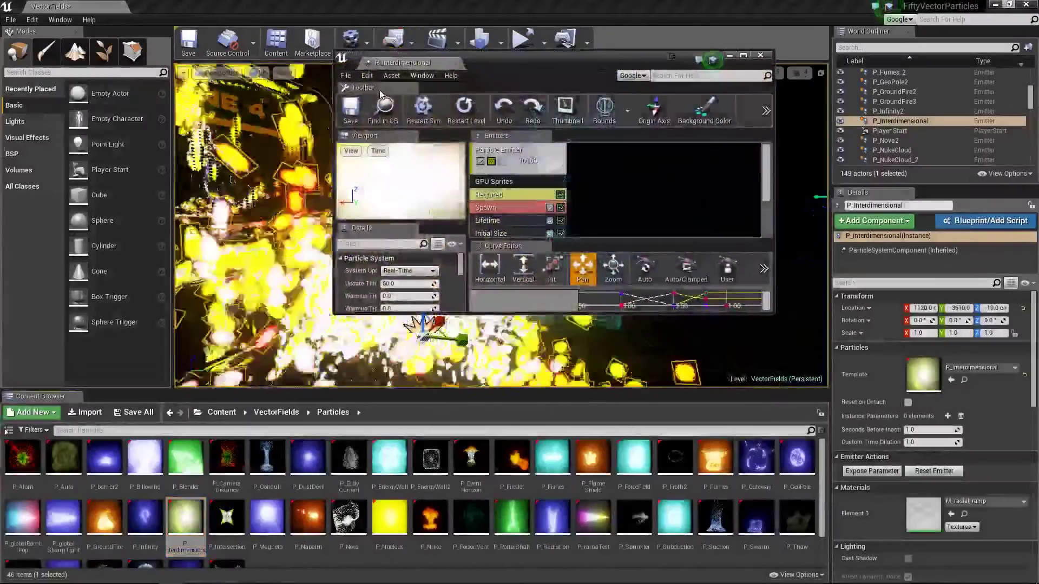
Maximize Cascade to review P_Interdimensional's emitter modules and curves, then close it
double_click(600, 60)
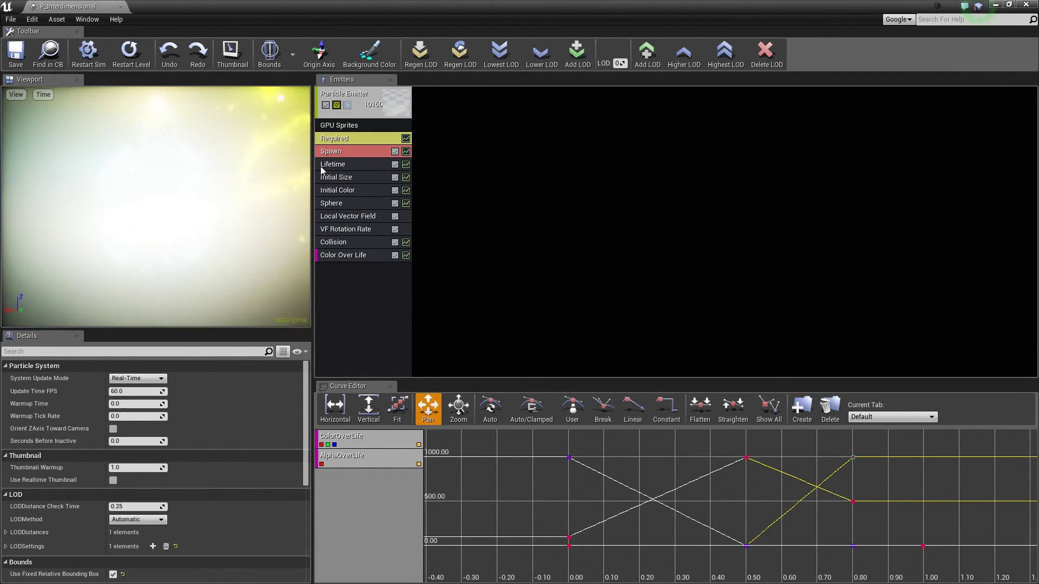
click(121, 8)
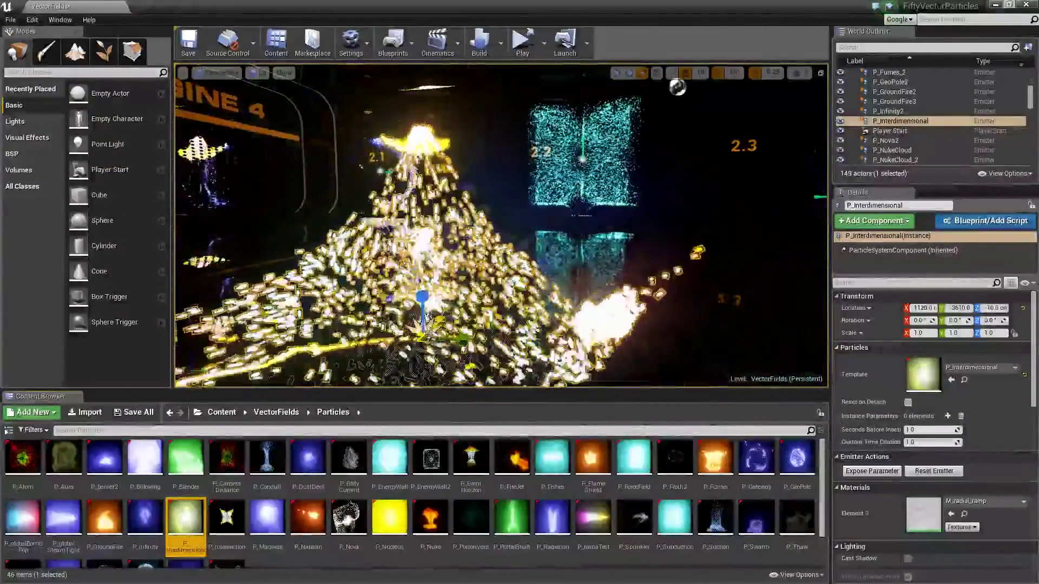
Select and delete the placed P_Interdimensional emitter, returning the level to 148 actors
click(193, 375)
click(427, 325)
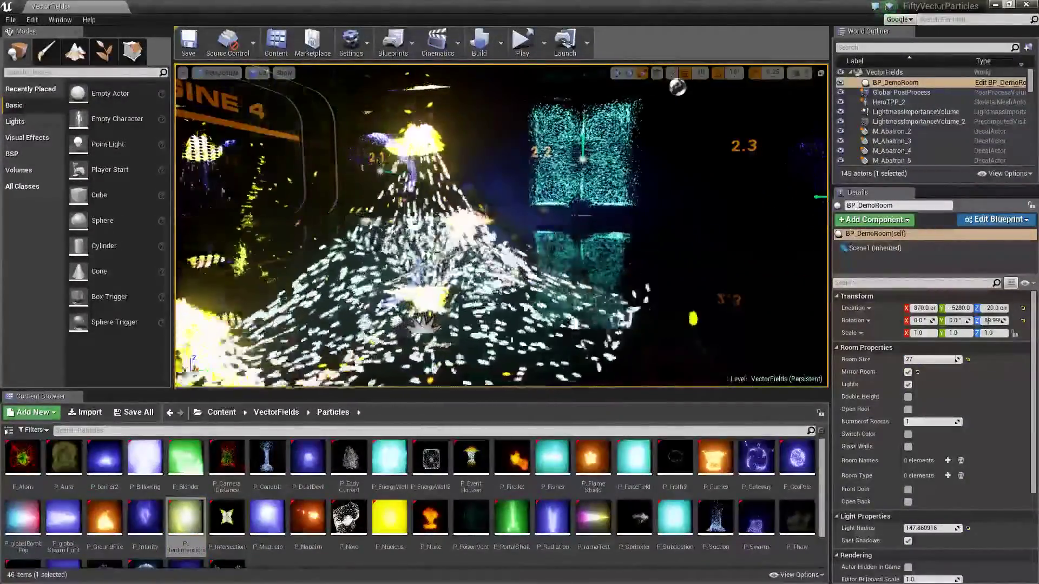
key(Delete)
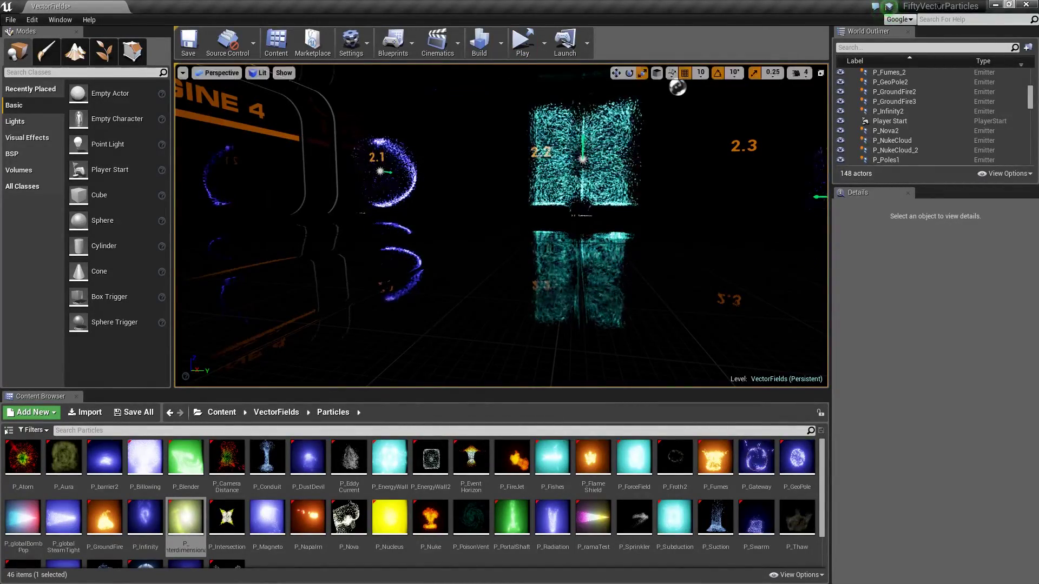
Play the level to watch the numbered particle displays such as 1.10 Interstellar
click(523, 41)
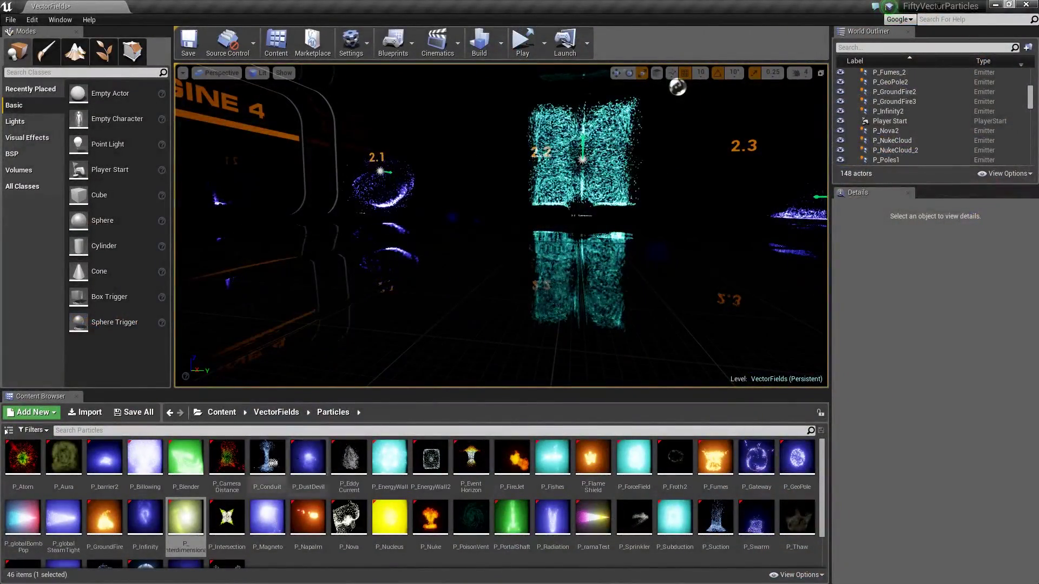
Return from the Particles folder to VectorFields via the Content Browser breadcrumb
scroll(260, 476, down, 2)
scroll(252, 482, up, 2)
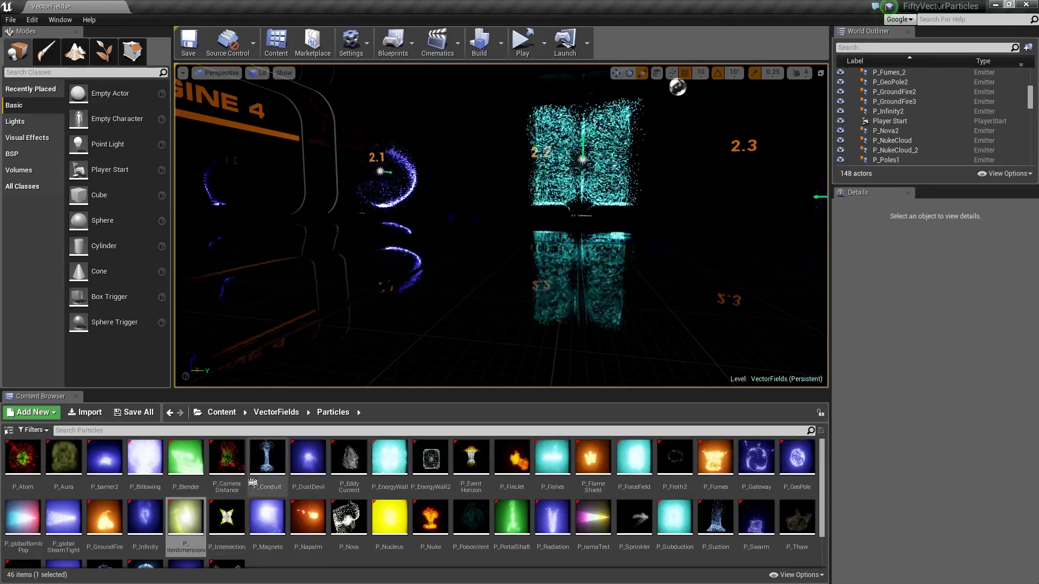
click(276, 414)
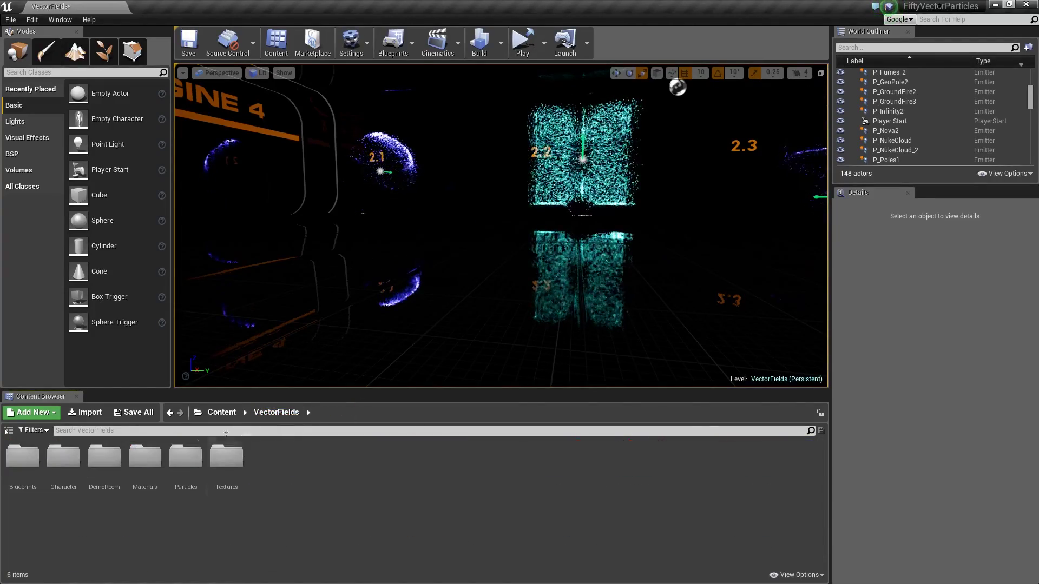
Open the Character folder to view its HeroTPP assets, then turn the camera toward effects 2.4 and 2.5
double_click(63, 457)
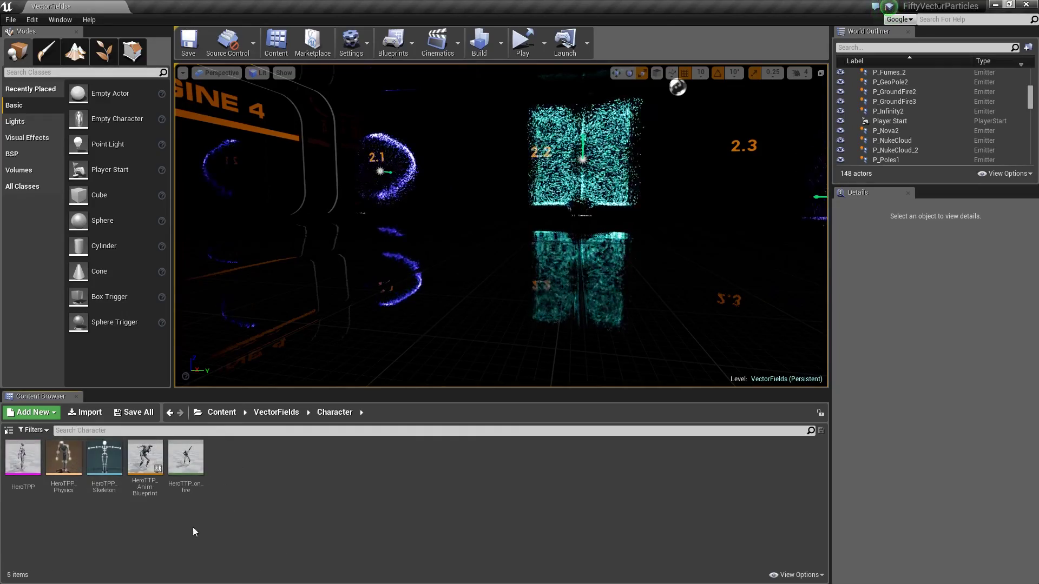
mouse_move(187, 468)
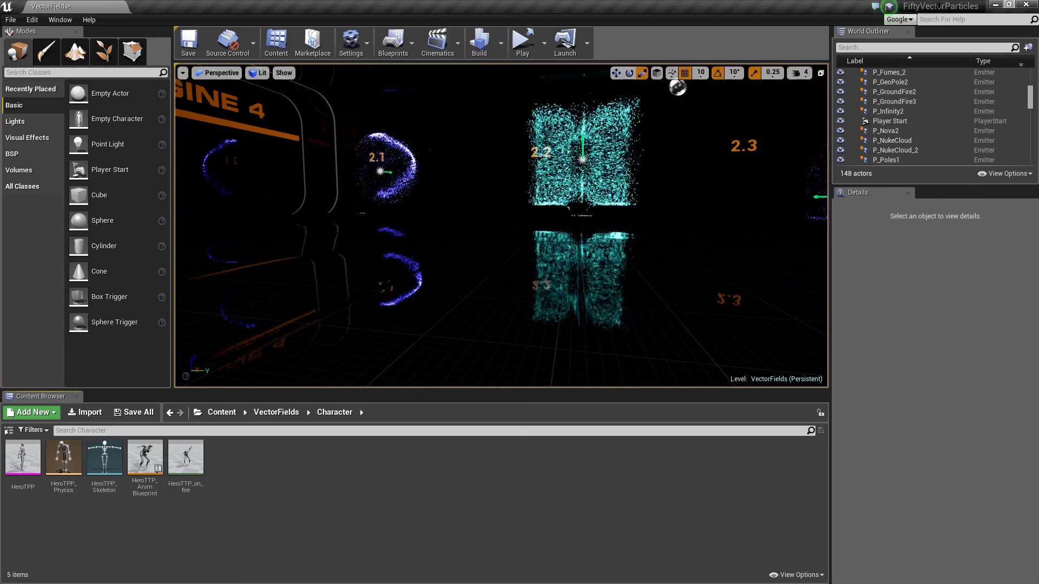
right_drag(413, 198, 636, 198)
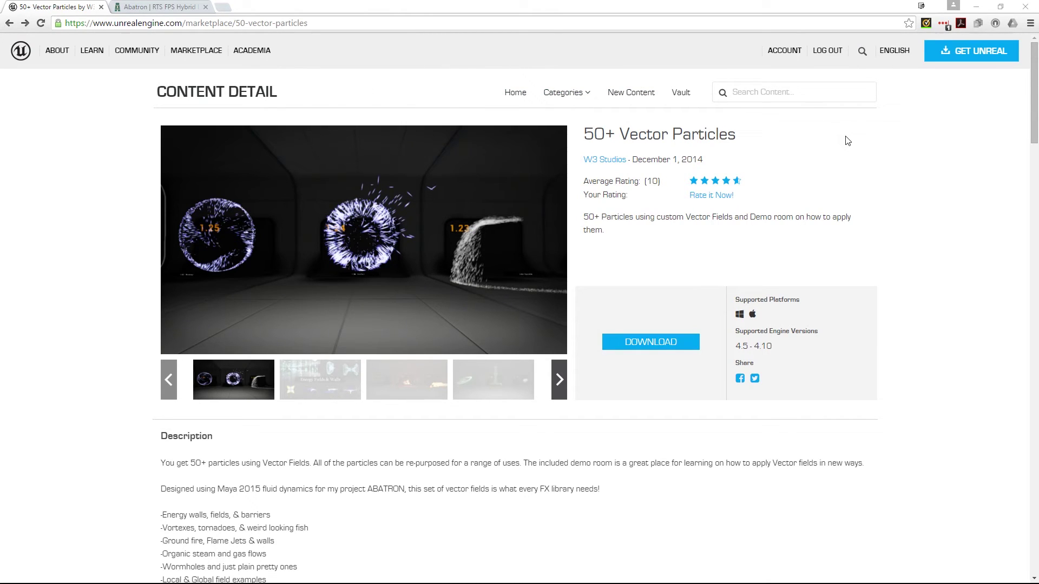
Read the 50+ Vector Particles description, technical details and support contacts, then switch to the Abatron tab
scroll(851, 140, down, 6)
scroll(848, 142, up, 4)
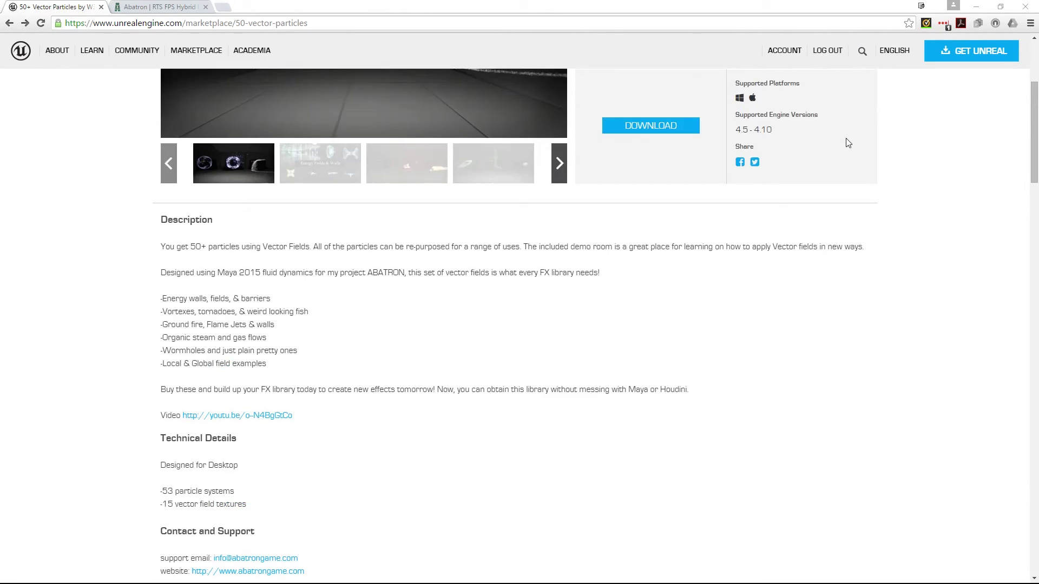
scroll(848, 143, up, 2)
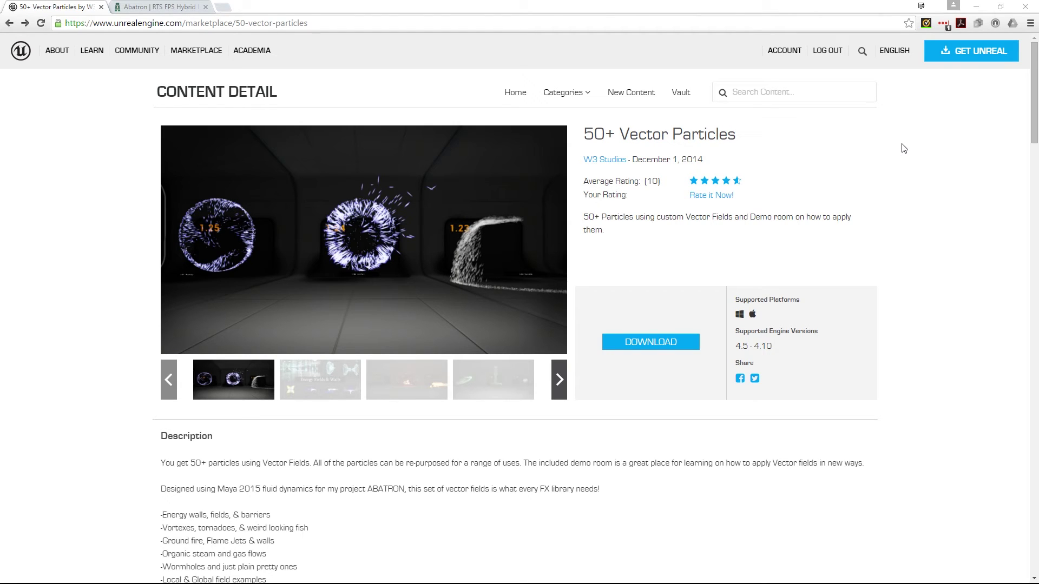
scroll(274, 283, down, 5)
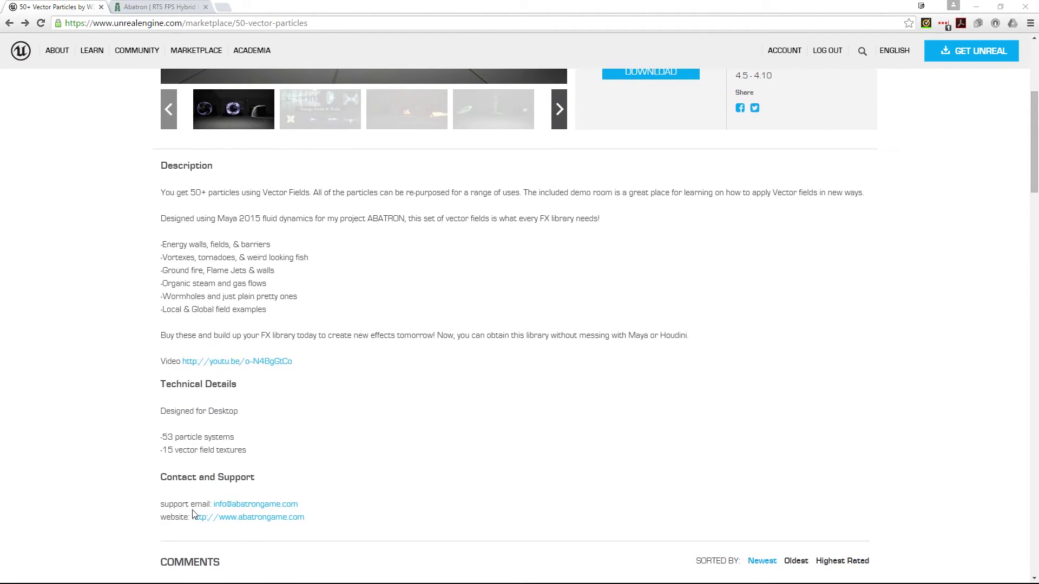
scroll(194, 514, up, 3)
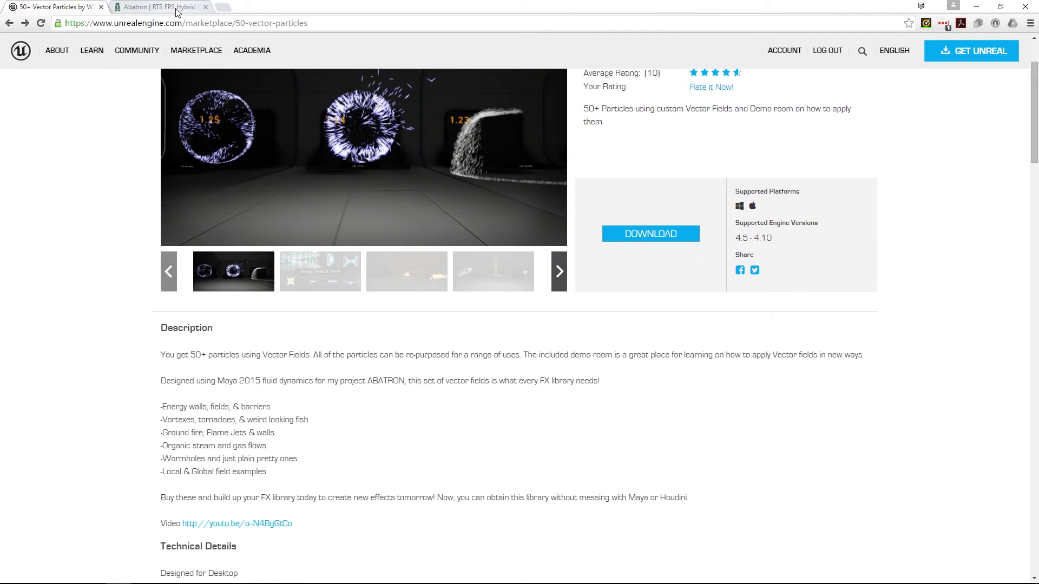
click(178, 11)
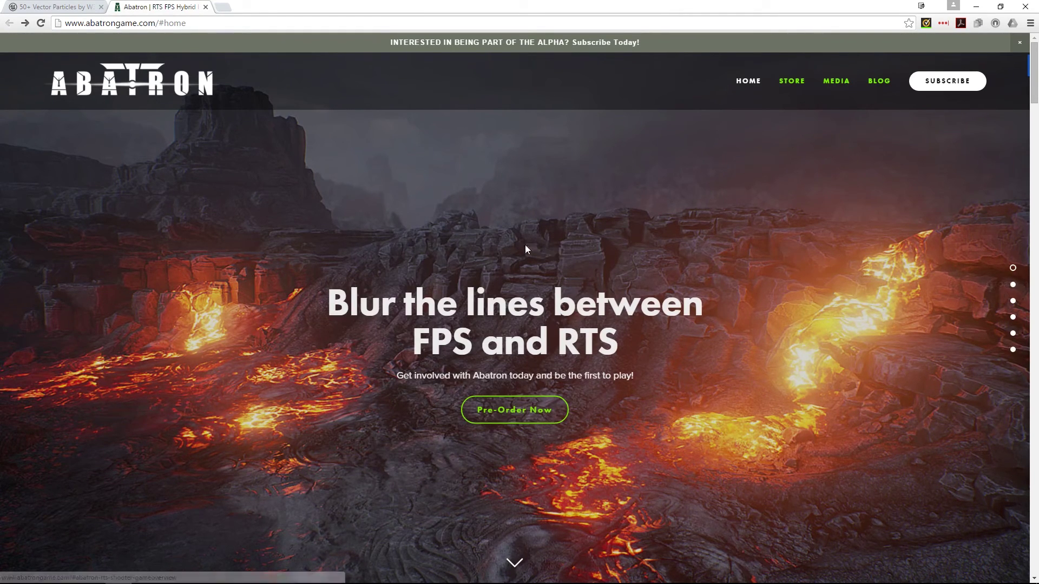
Scroll the Abatron home page down to the footer and back up to the lava banner
scroll(294, 237, down, 1)
scroll(294, 237, down, 10)
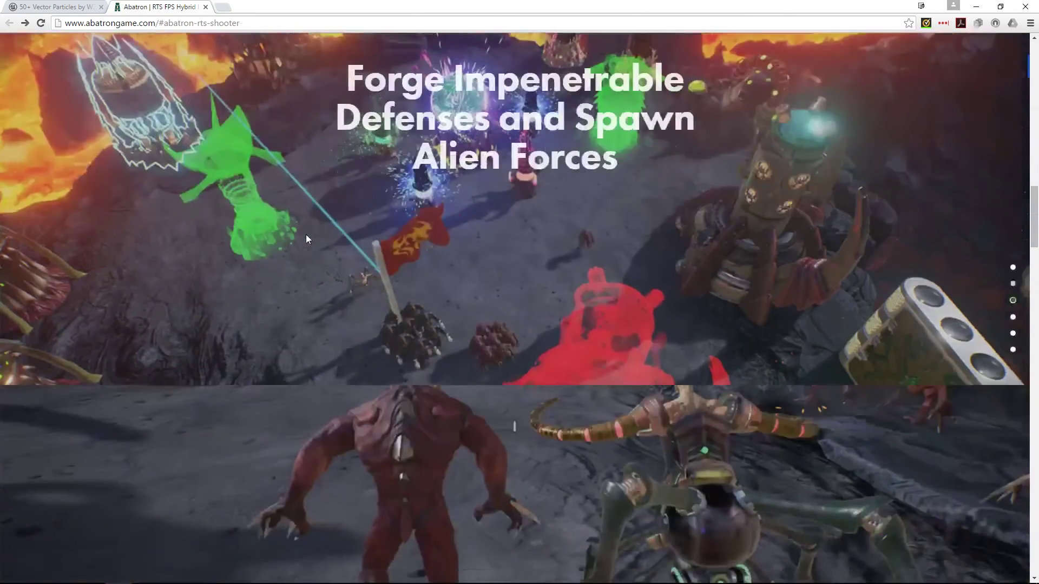
scroll(313, 234, down, 15)
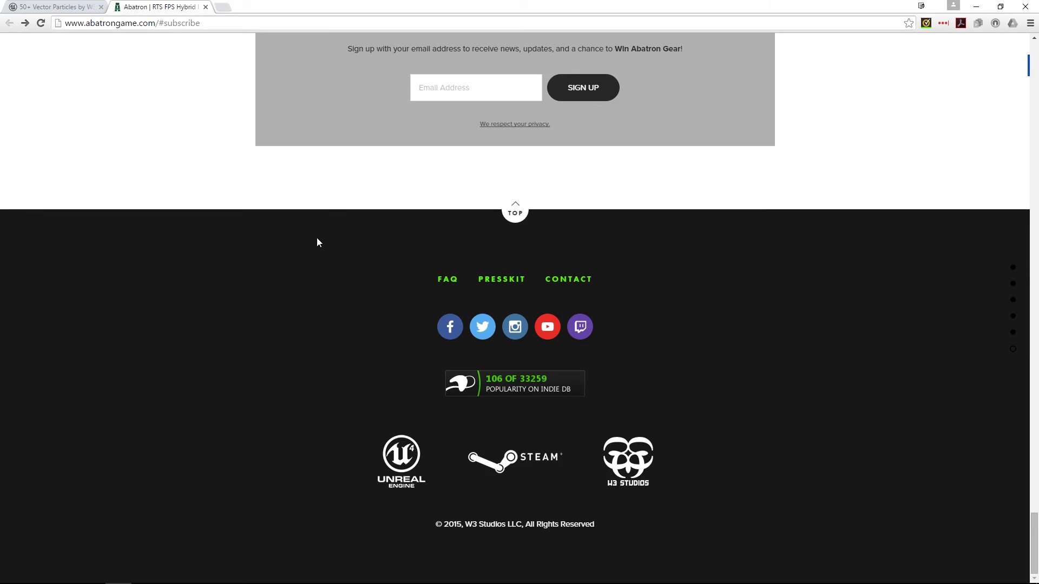
scroll(316, 242, up, 10)
scroll(303, 250, up, 10)
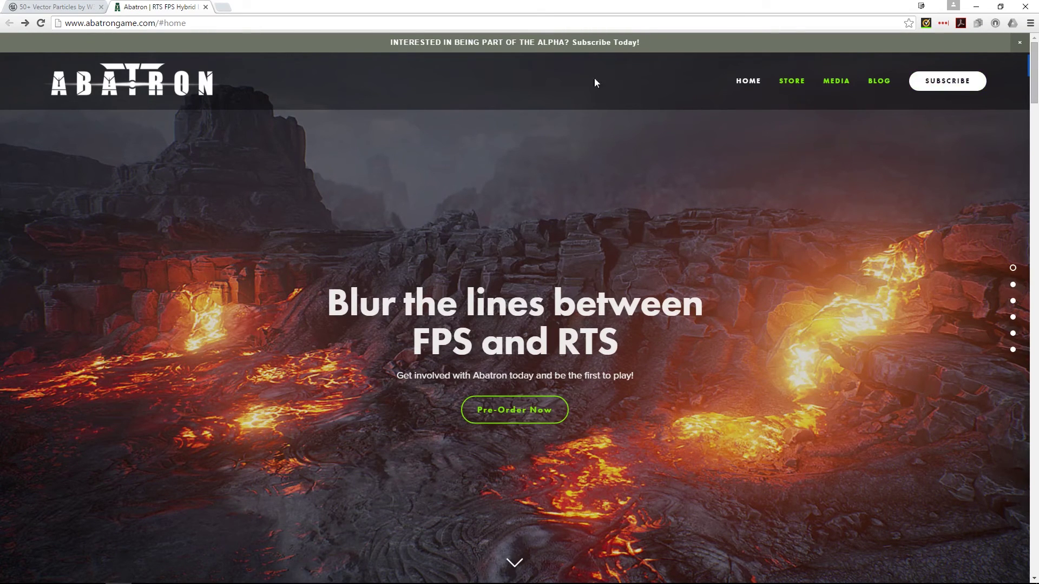
Return to the 50+ Vector Particles marketplace page and read the buyer comments and developer replies
click(82, 7)
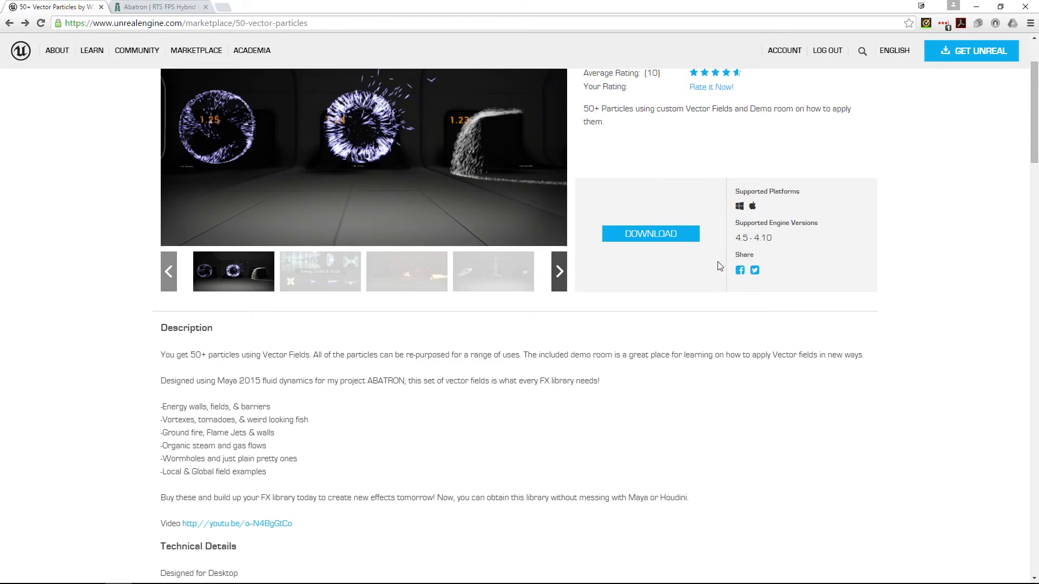
scroll(702, 263, down, 4)
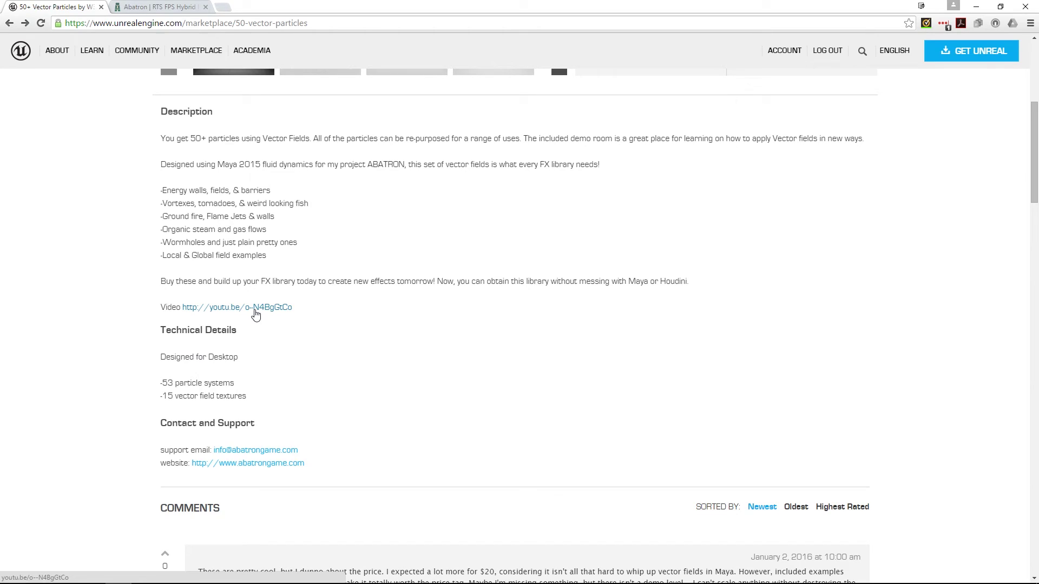
scroll(430, 267, down, 2)
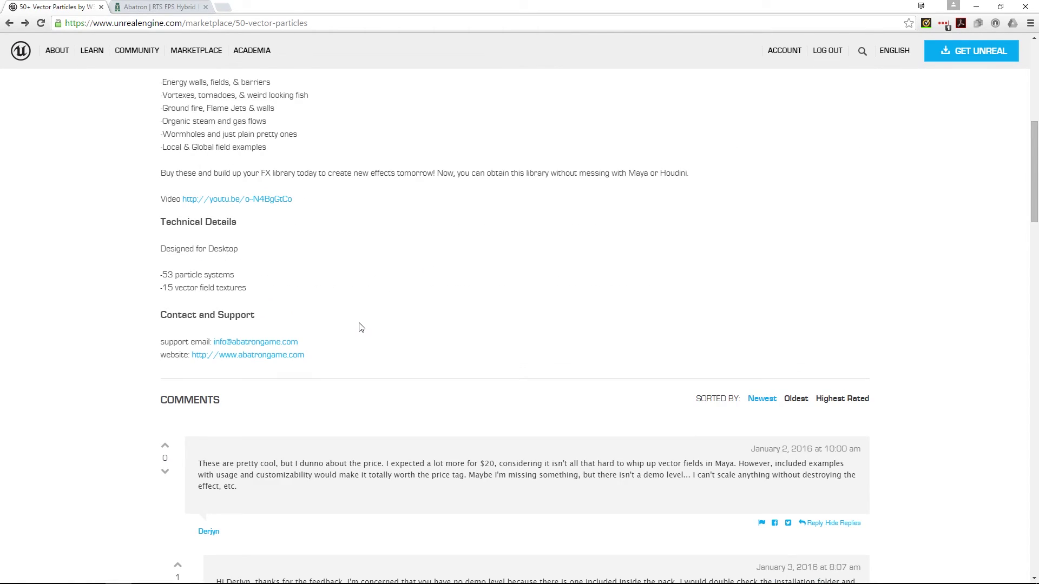
scroll(492, 336, down, 2)
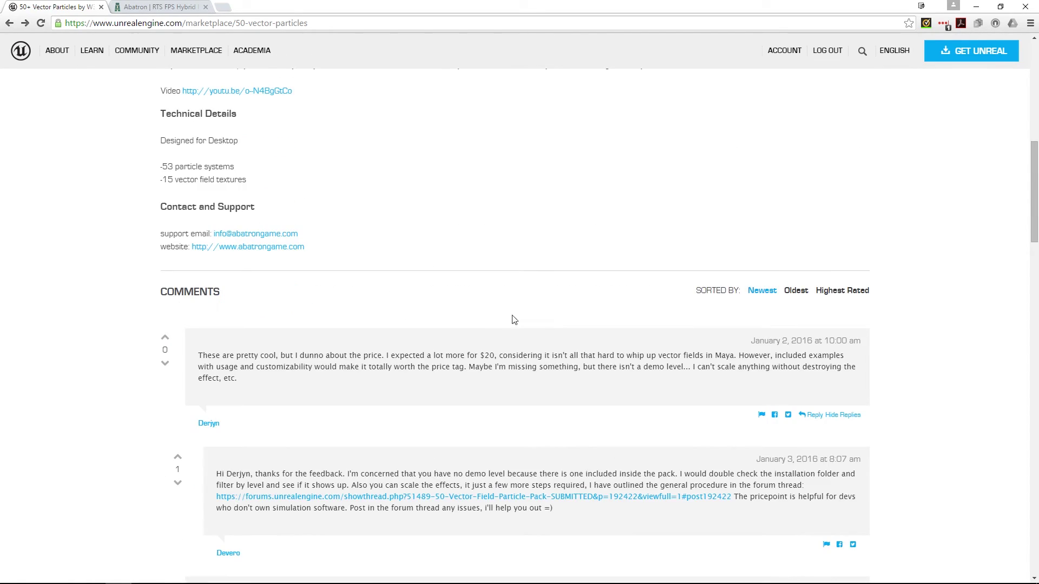
scroll(320, 351, down, 3)
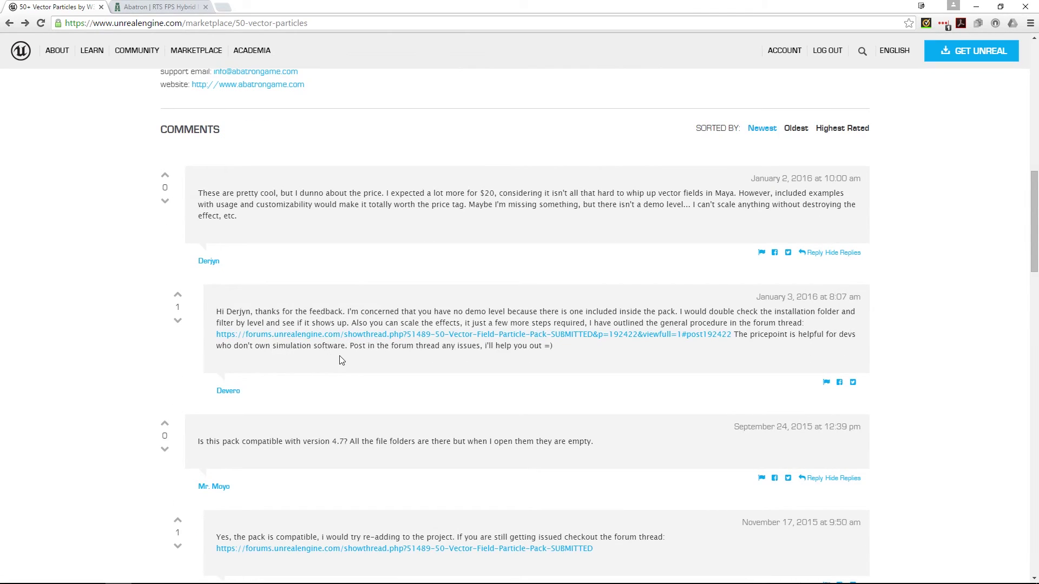
scroll(341, 360, up, 2)
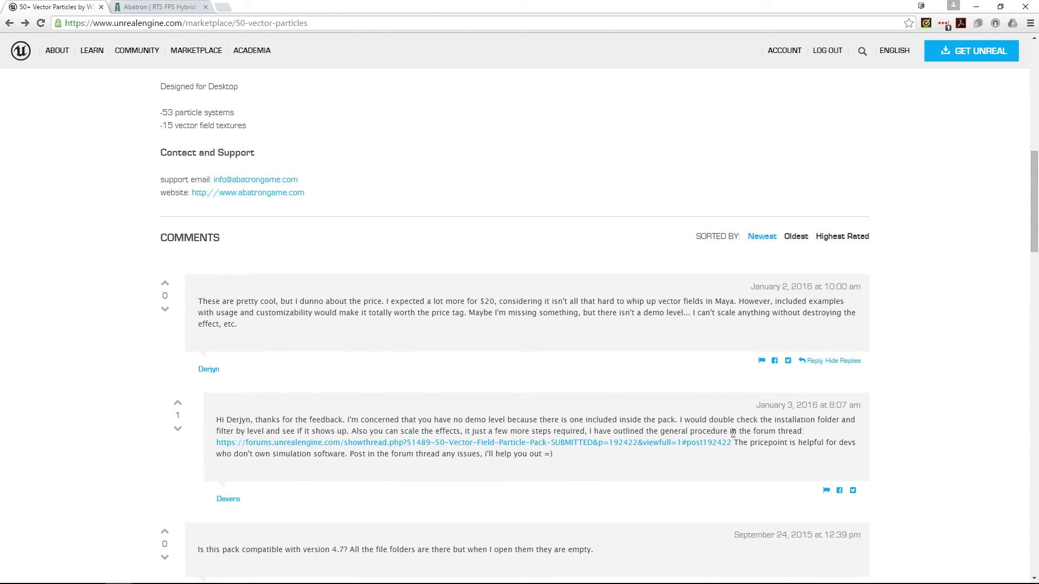
Open the 50 Vector Field Particle Pack forum thread from the developer's reply and read its opening posts
click(414, 447)
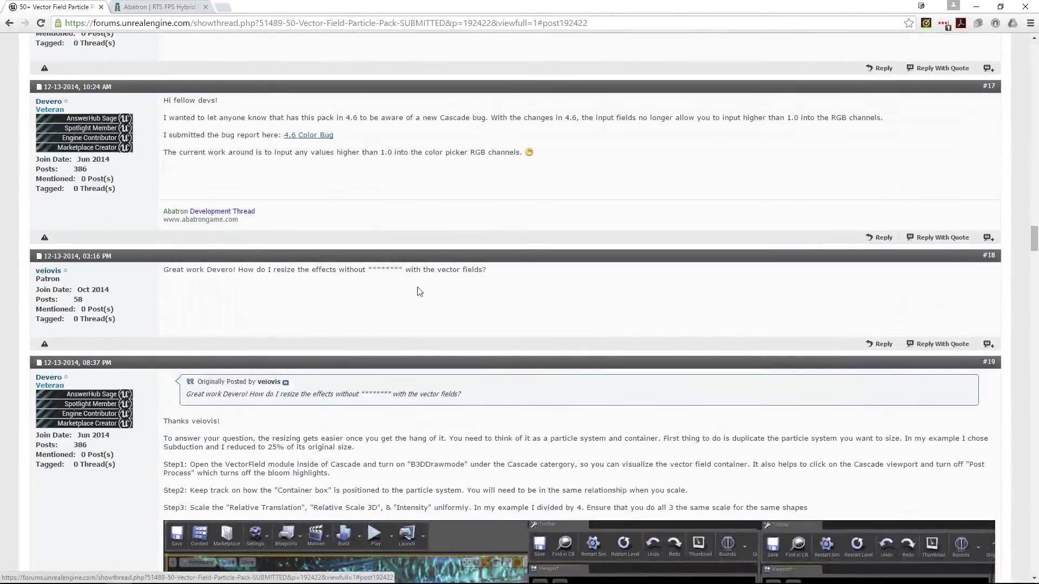
scroll(419, 292, up, 20)
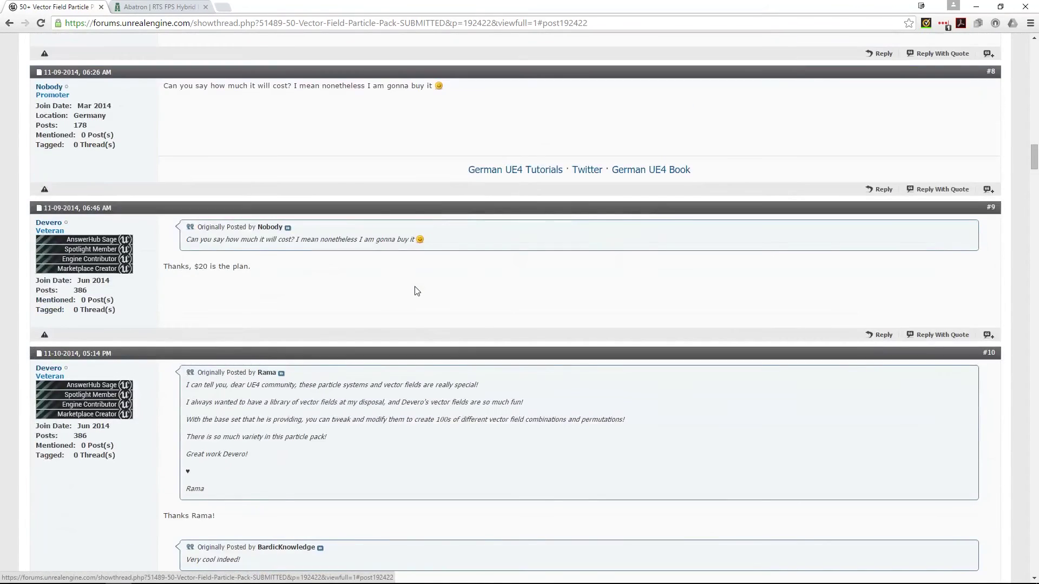
scroll(417, 291, up, 7)
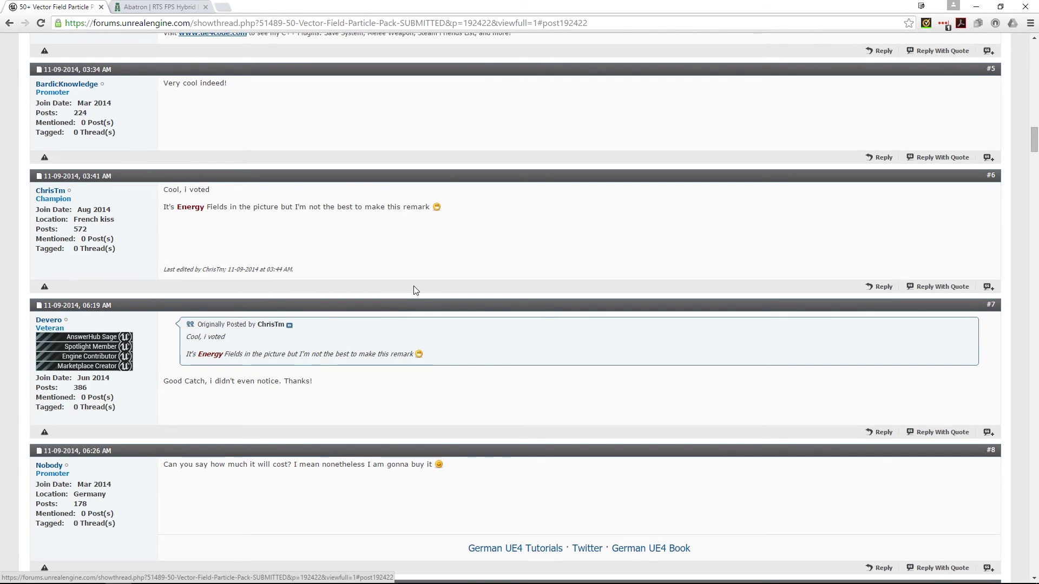
scroll(416, 291, down, 20)
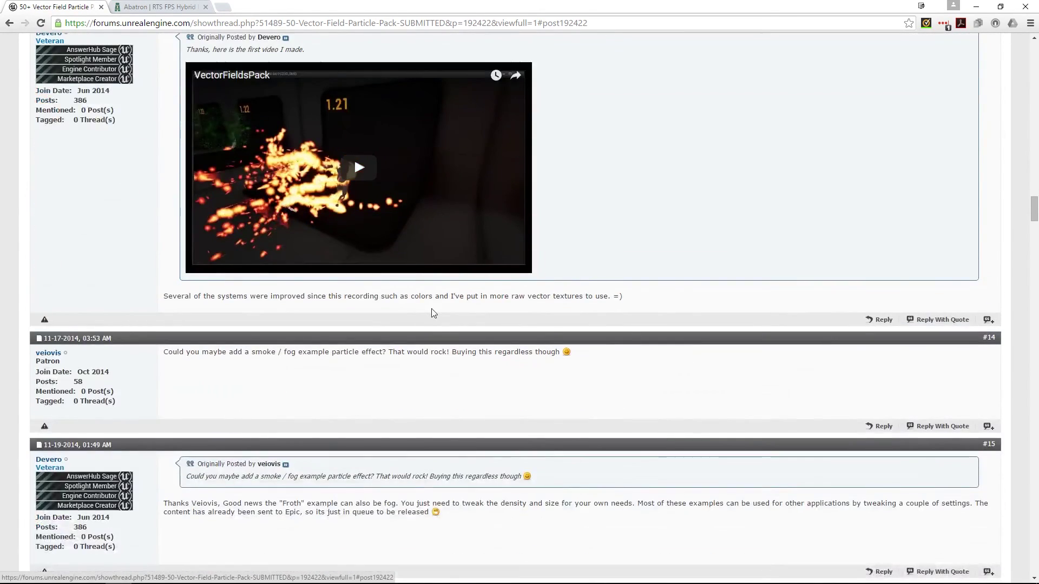
scroll(433, 312, down, 5)
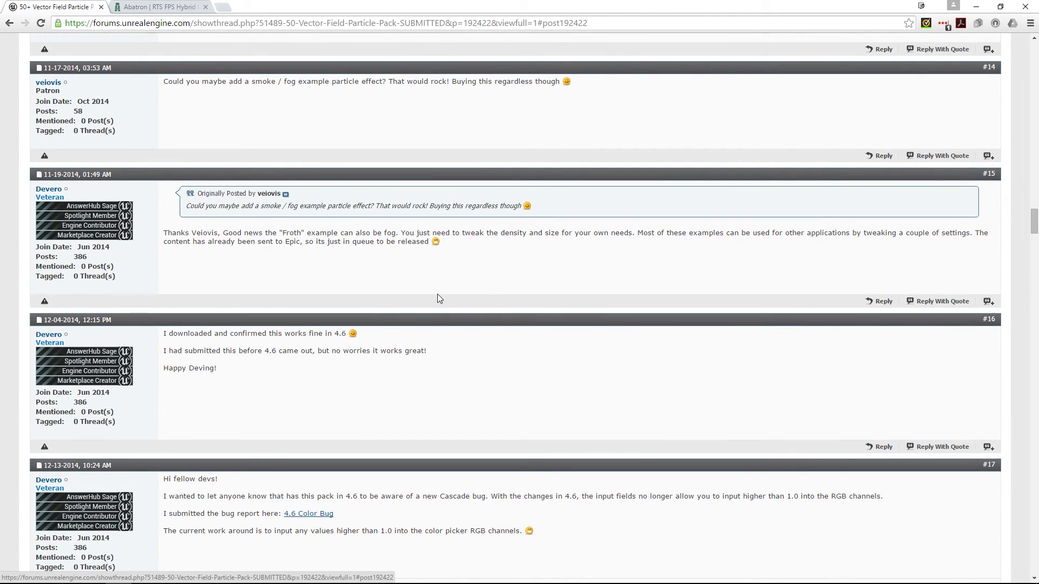
scroll(439, 298, down, 13)
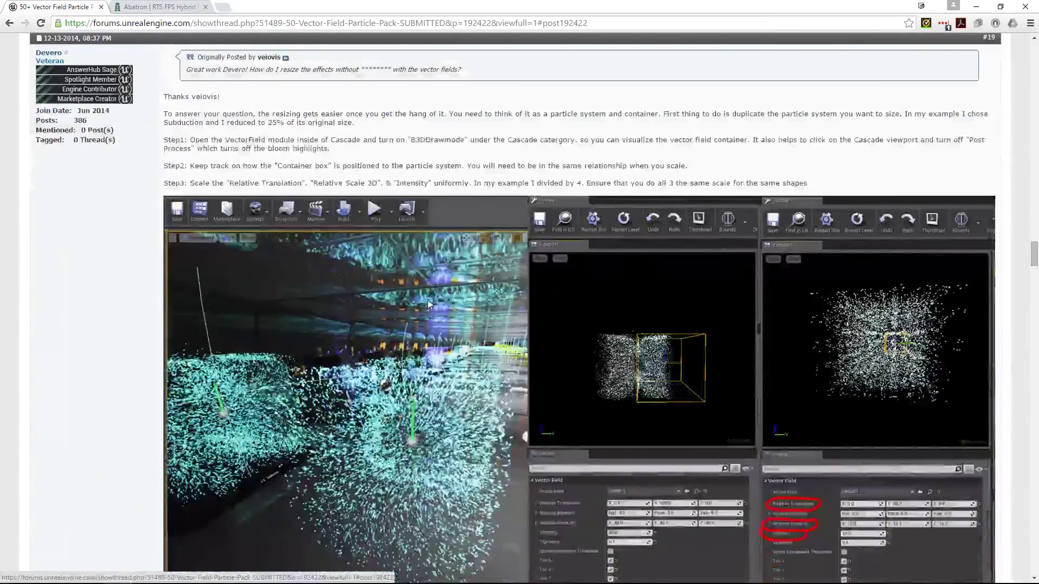
scroll(427, 305, down, 20)
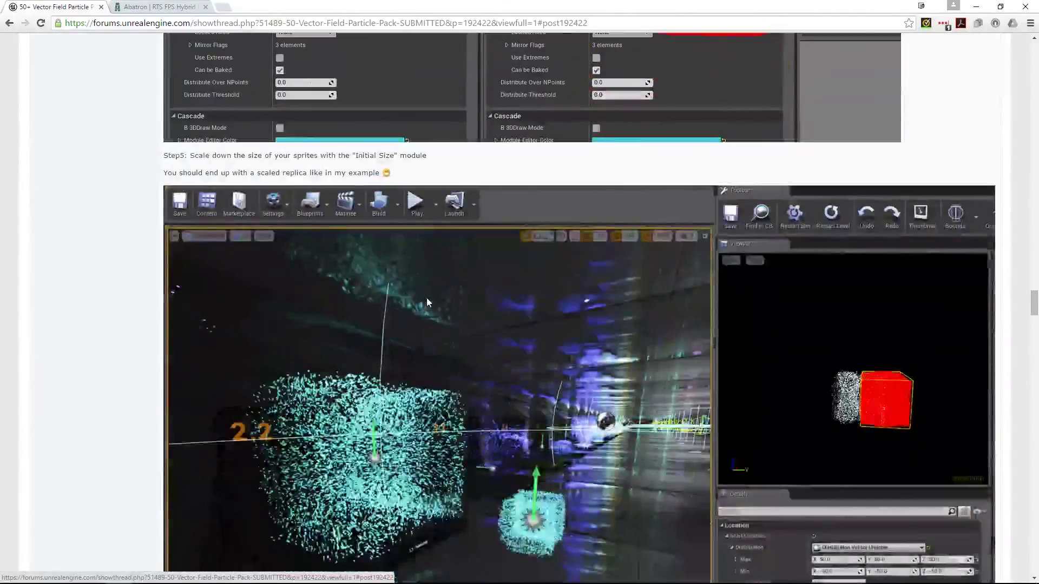
scroll(427, 297, down, 20)
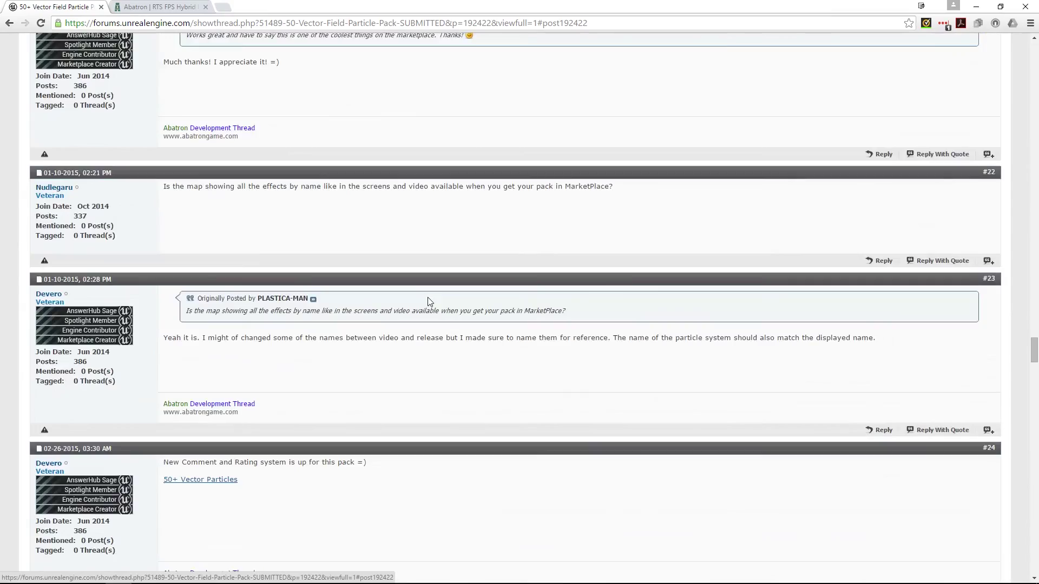
Read the rest of the thread's posts and Cascade screenshots, then go back to the marketplace page
scroll(427, 301, down, 8)
scroll(427, 300, down, 9)
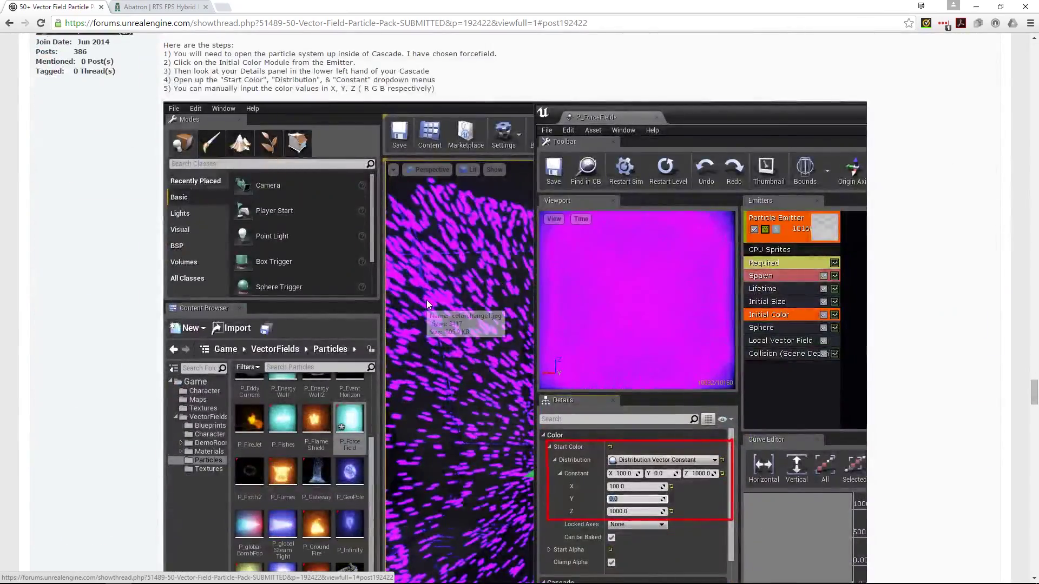
scroll(426, 300, down, 10)
scroll(427, 302, down, 10)
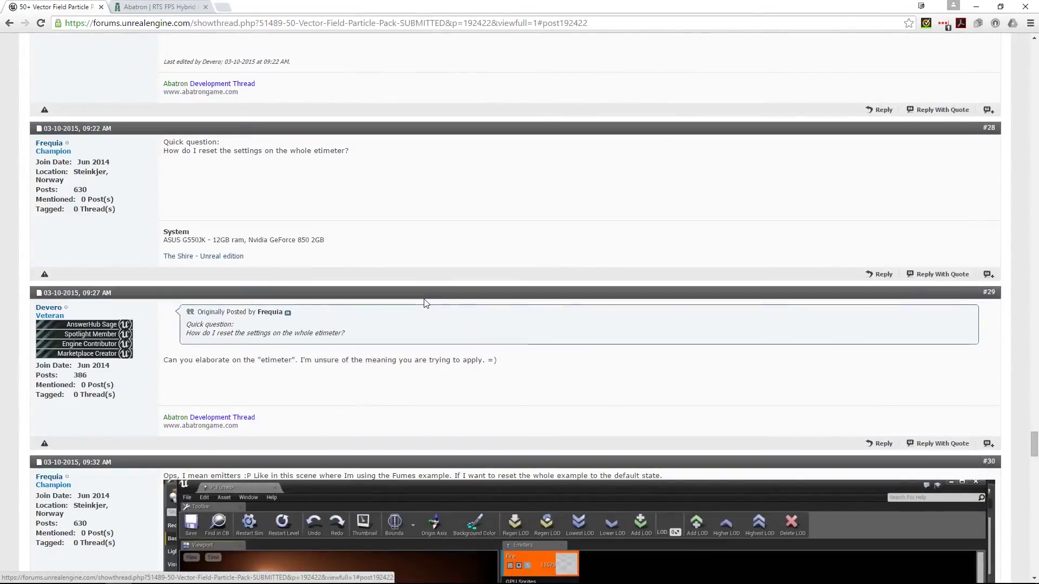
scroll(425, 302, up, 10)
scroll(414, 319, up, 20)
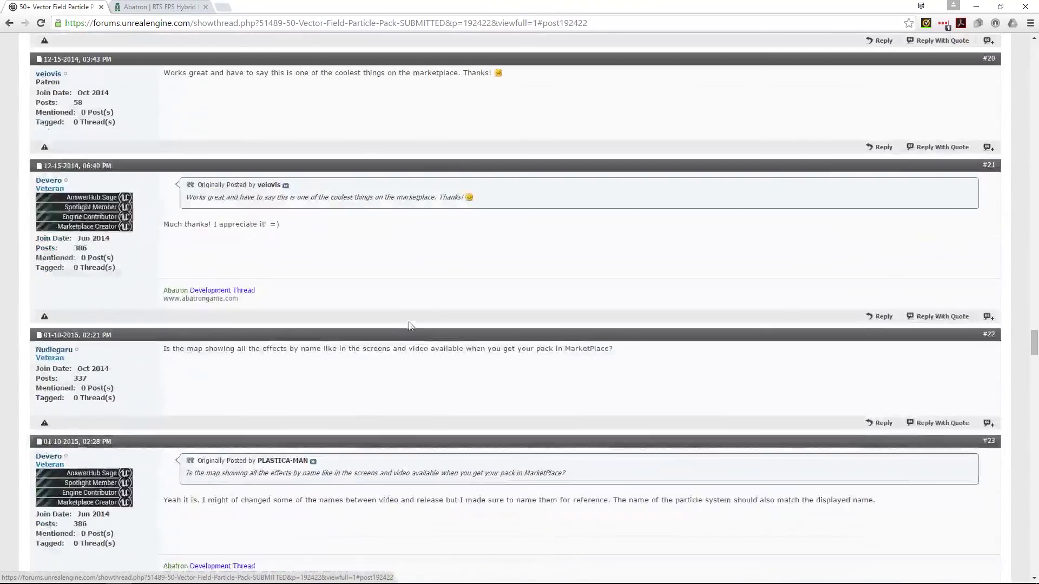
scroll(409, 325, up, 20)
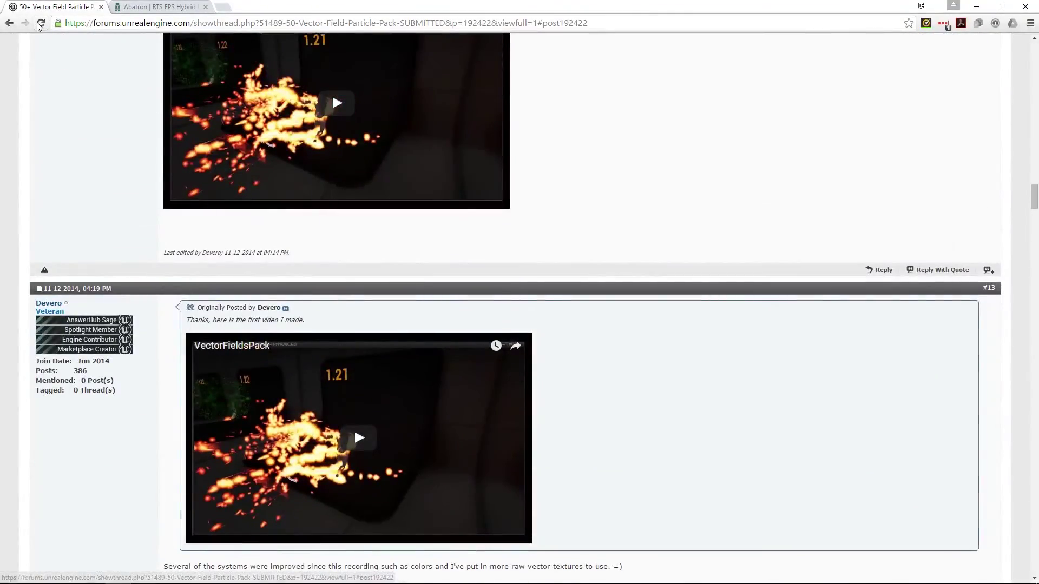
click(9, 23)
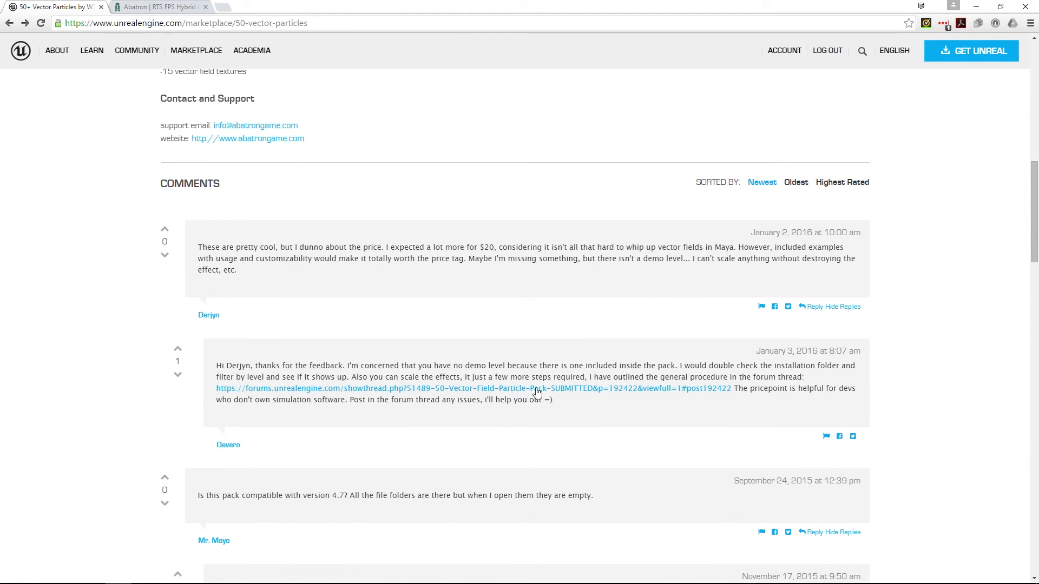
Scroll up the 50+ Vector Particles page to its 53 particle systems and 15 vector field textures
scroll(515, 198, up, 12)
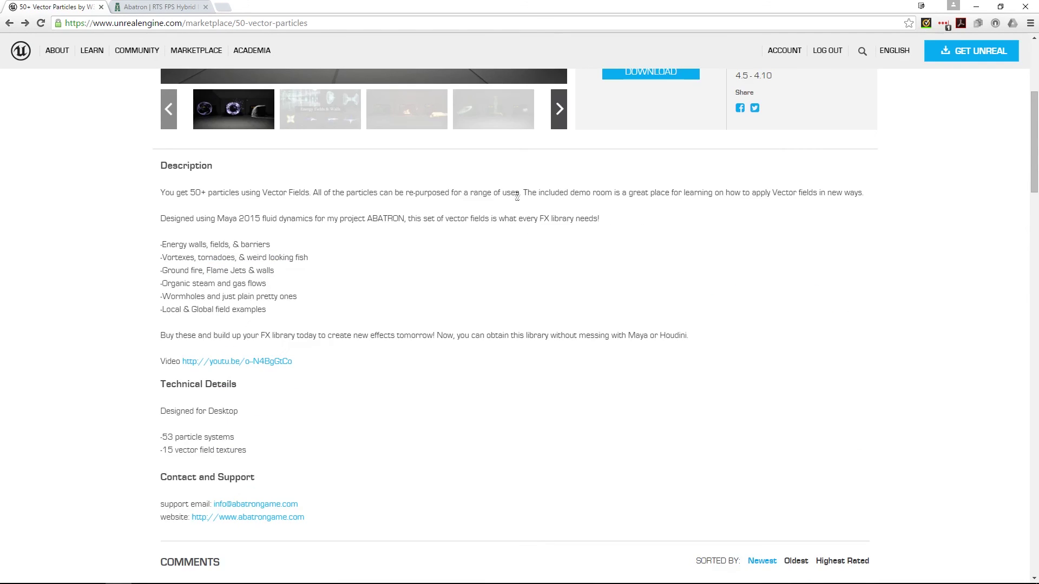